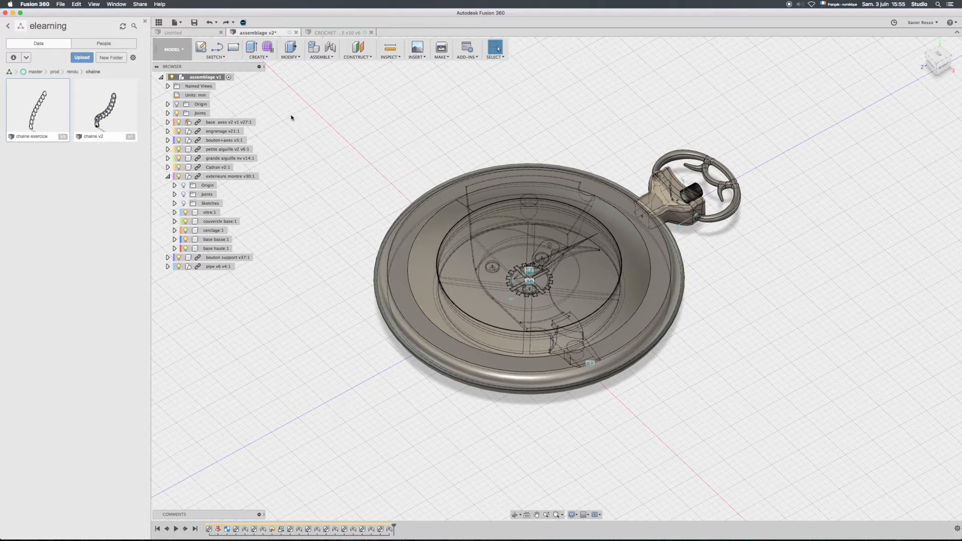
- Insert the chaine exercice design into the watch assembly and rotate it -90 degrees about X
right_click(30, 115)
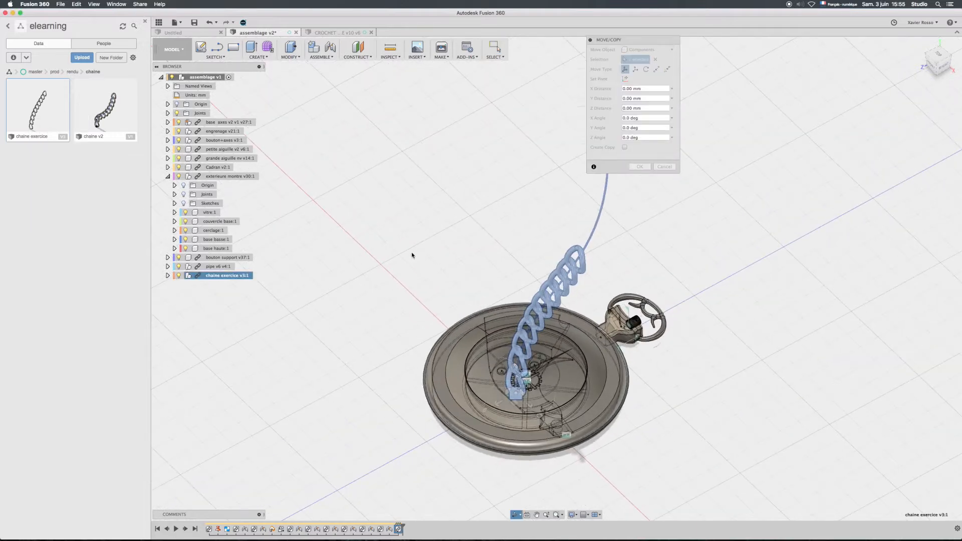
drag(474, 419, 510, 395)
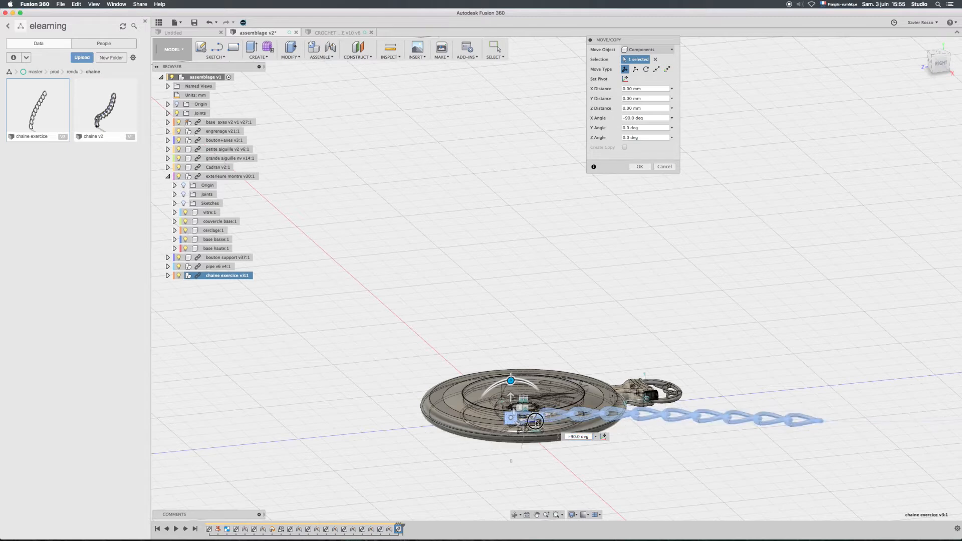
- Move the chain beyond the watch's crown ring, about 44.7 mm along Y and -0.7 mm along X
shift+middle_drag(525, 425, 535, 452)
drag(536, 452, 702, 365)
scroll(683, 382, up, 5)
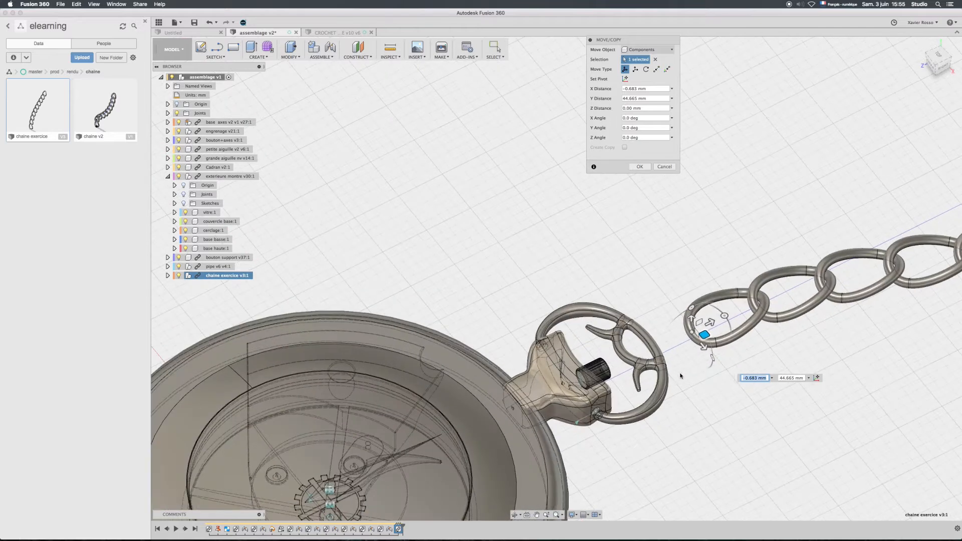
- Bring the chain's nearest end link up to the crown ring and raise it about 2.2 mm along Z
middle_drag(688, 318, 598, 279)
scroll(598, 279, up, 3)
shift+middle_drag(705, 224, 650, 252)
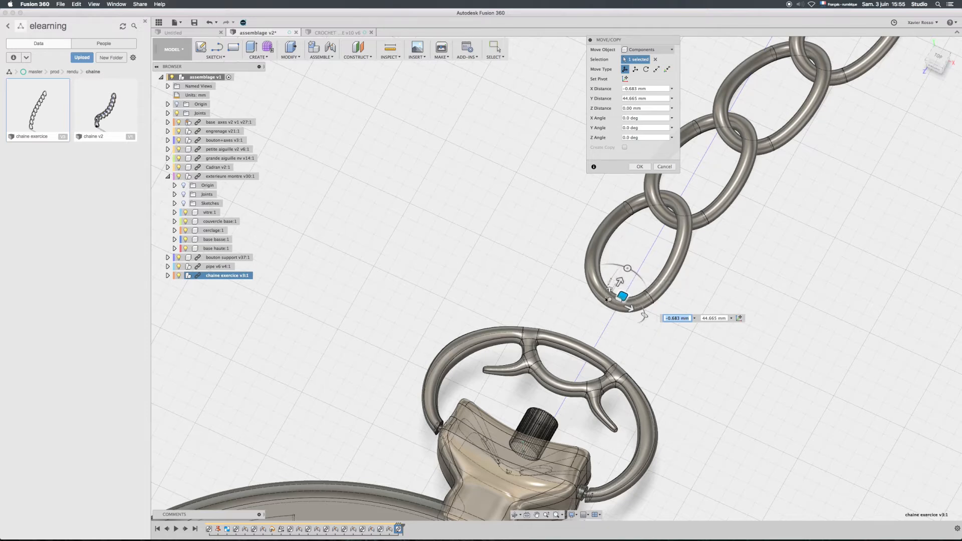
middle_drag(607, 301, 638, 239)
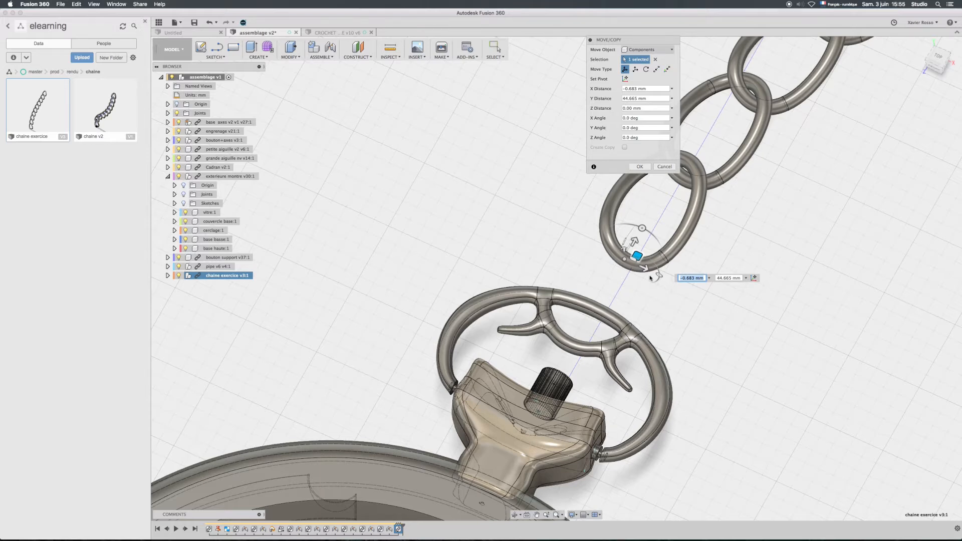
shift+middle_drag(650, 278, 635, 282)
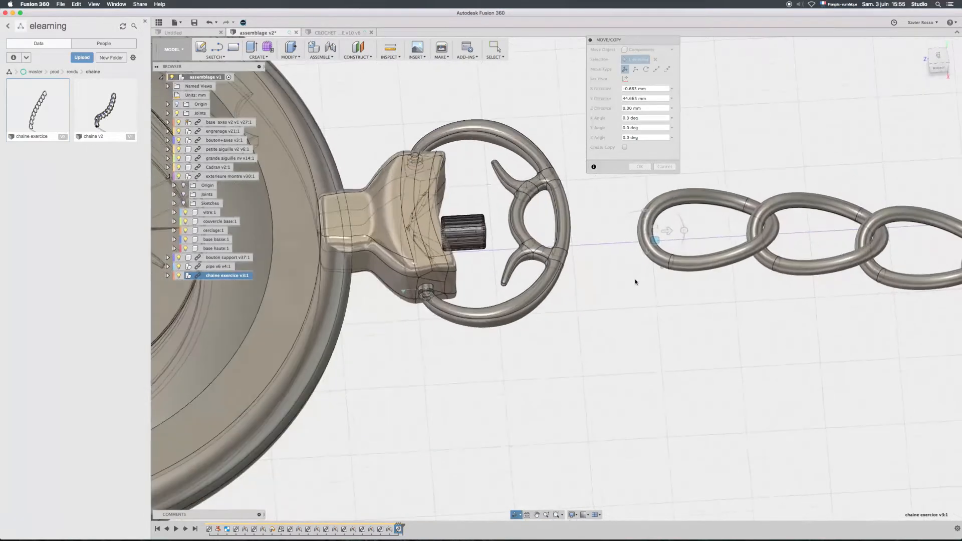
drag(655, 240, 554, 240)
shift+middle_drag(555, 241, 599, 259)
drag(565, 240, 564, 206)
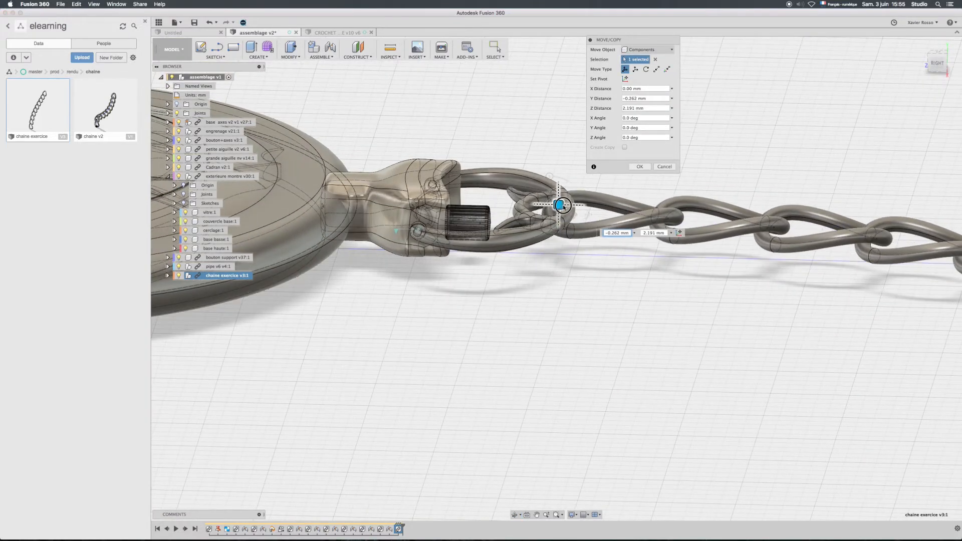
- Fine-tune the chain's position so its end link loops around the crown ring, finishing with a Z shift of about 0.58 mm
mouse_move(623, 275)
shift+middle_down()
mouse_move(668, 318)
mouse_move(639, 284)
shift+middle_up()
drag(571, 214, 550, 210)
shift+middle_drag(596, 259, 587, 206)
drag(566, 290, 566, 271)
shift+middle_drag(599, 254, 623, 269)
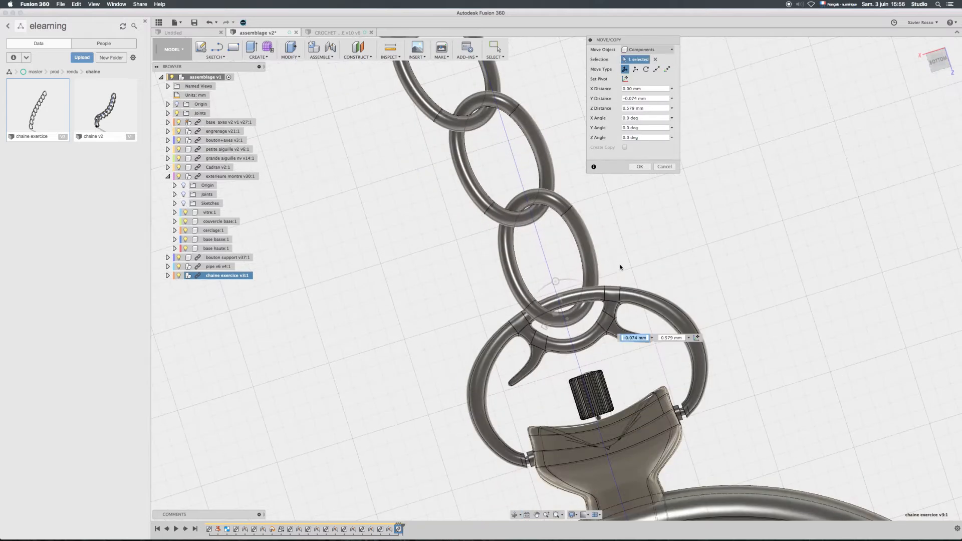
click(640, 168)
- Create a rigid as-built joint between the chain's end link and the crown ring
click(331, 56)
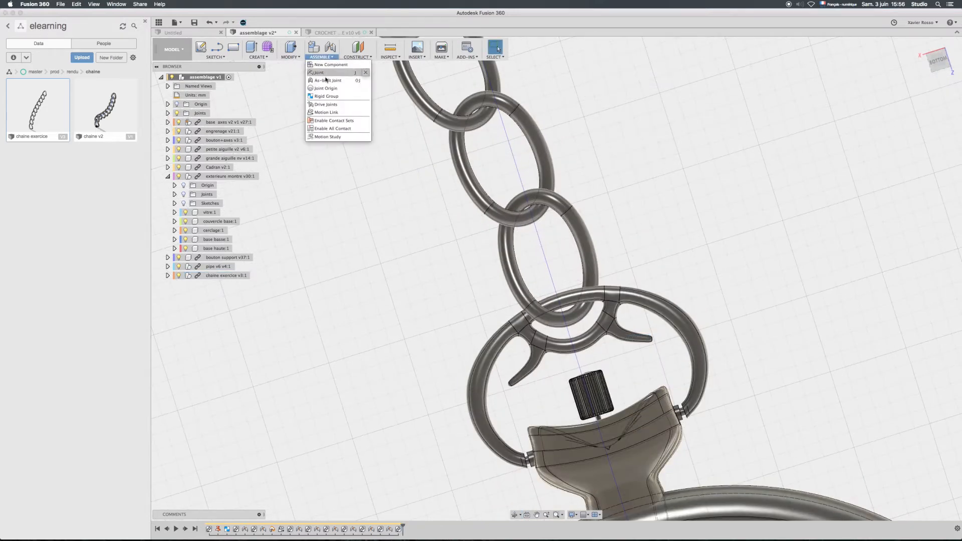
click(329, 83)
click(588, 258)
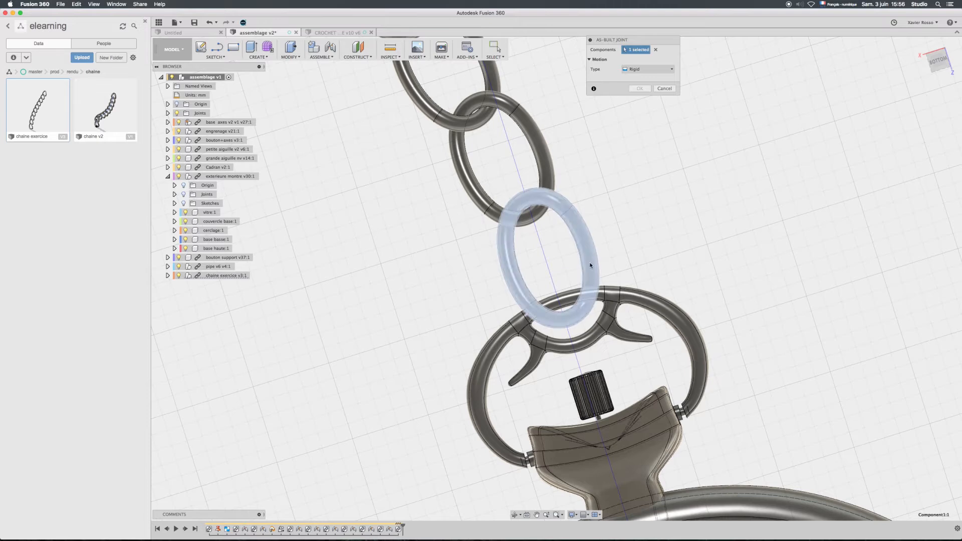
click(616, 297)
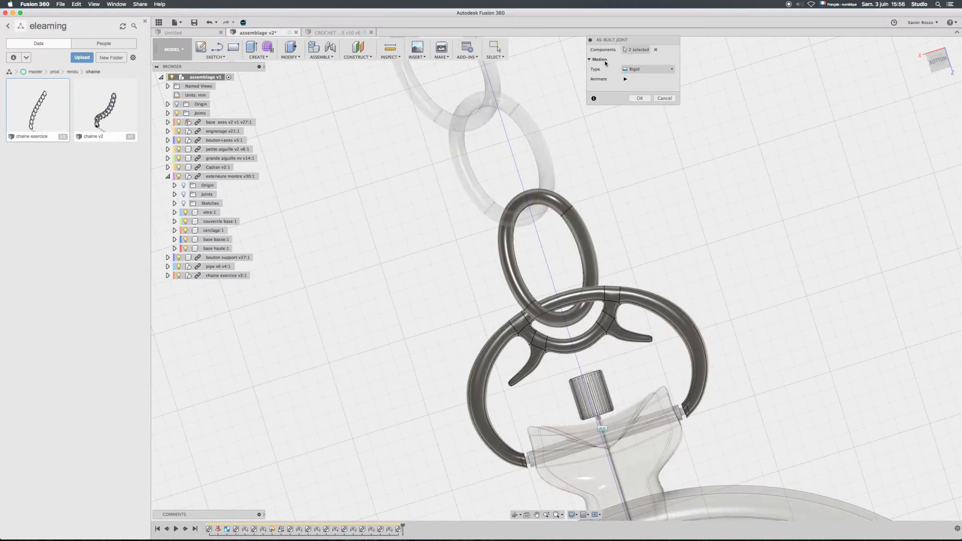
click(640, 99)
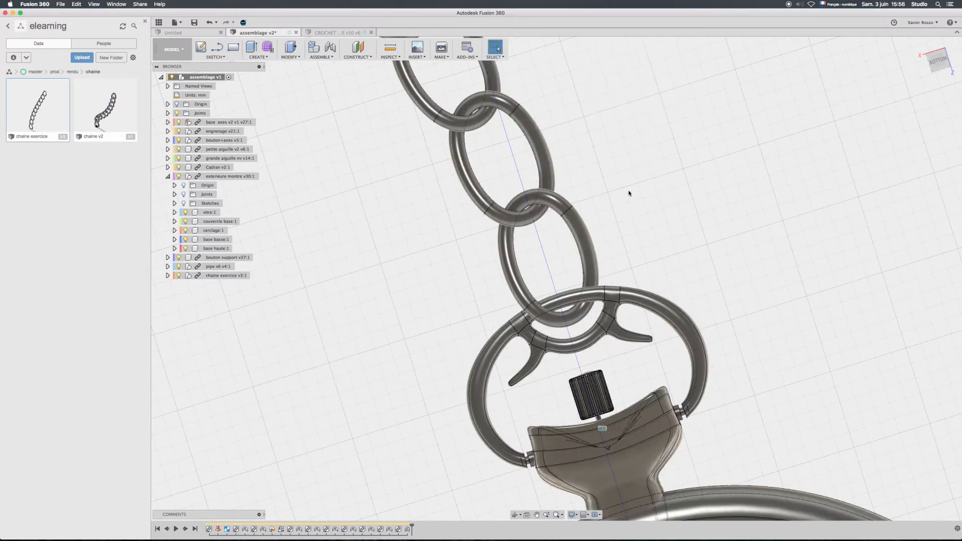
- Insert the CROCHET CHAINE v10 design from the crochet folder into the assembly at its default position
scroll(652, 250, down, 4)
scroll(652, 250, down, 5)
shift+middle_drag(653, 250, 696, 245)
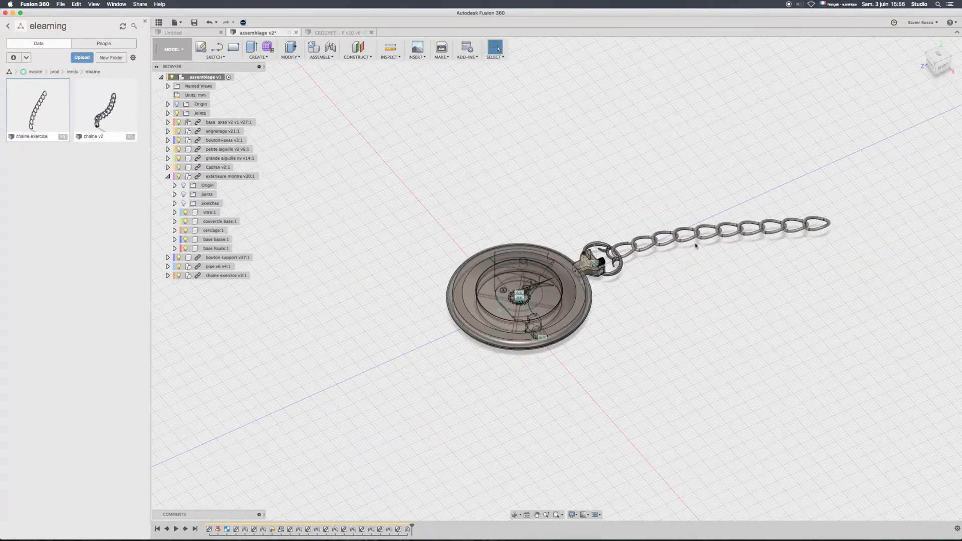
click(73, 72)
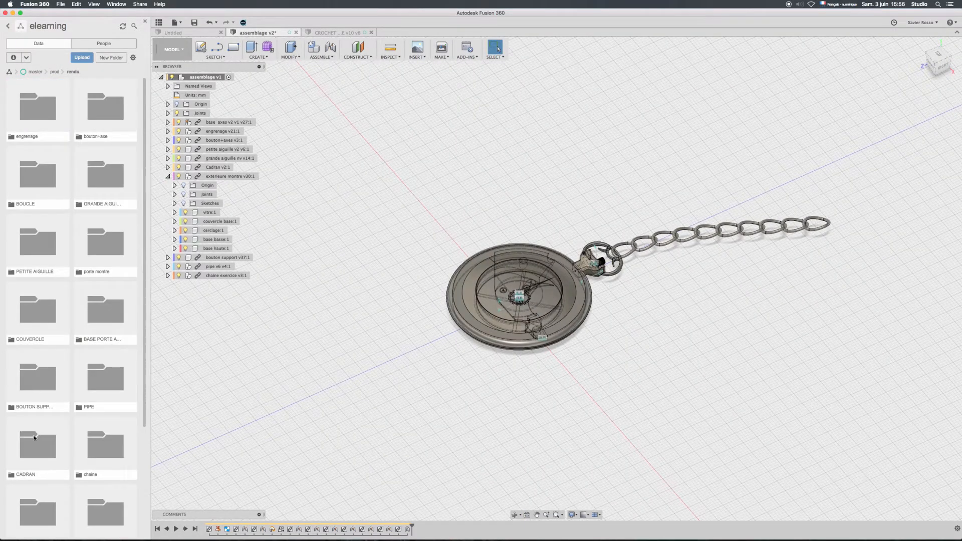
scroll(38, 441, down, 5)
click(64, 400)
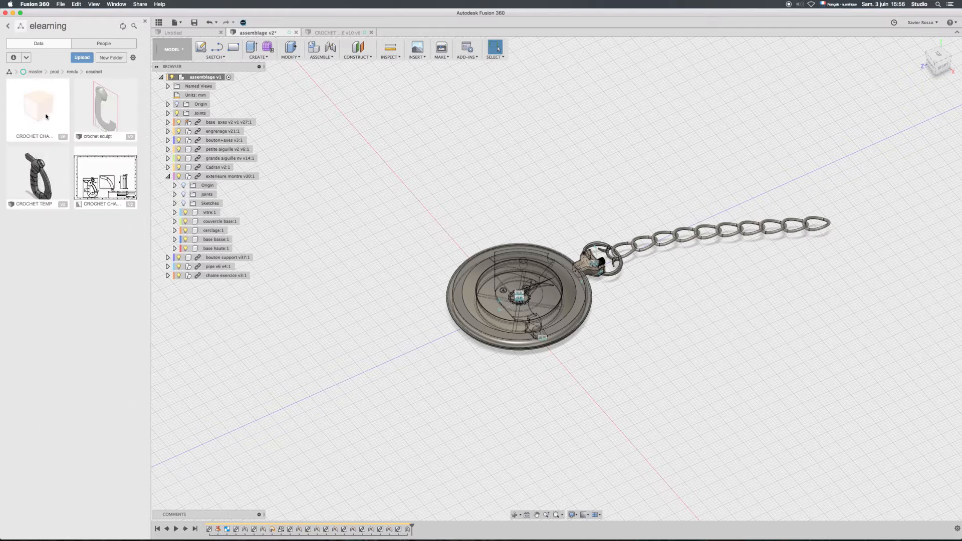
right_click(46, 114)
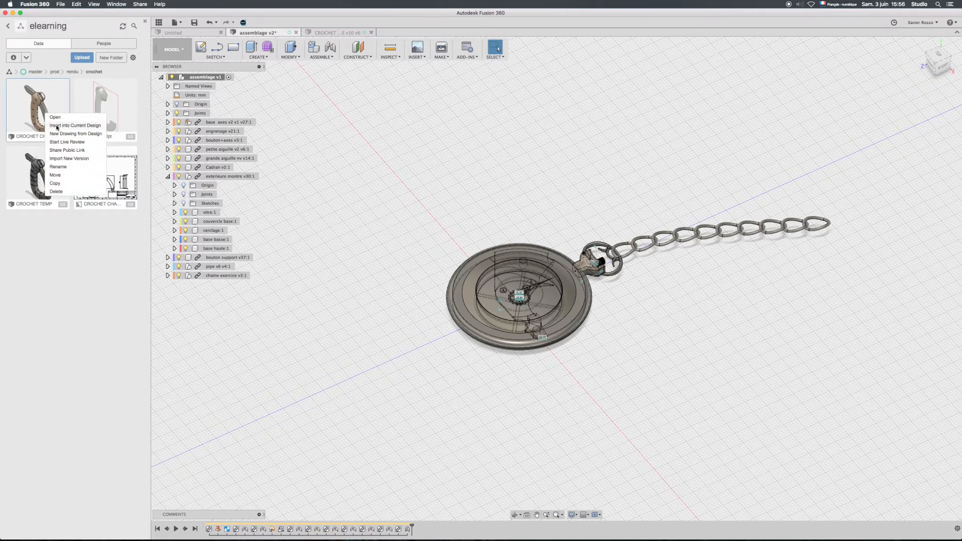
click(56, 126)
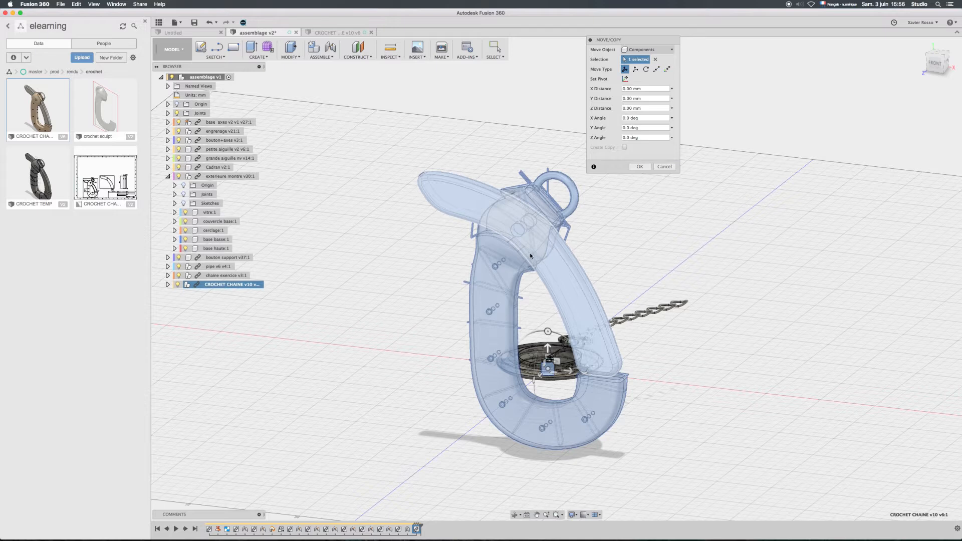
key(Escape)
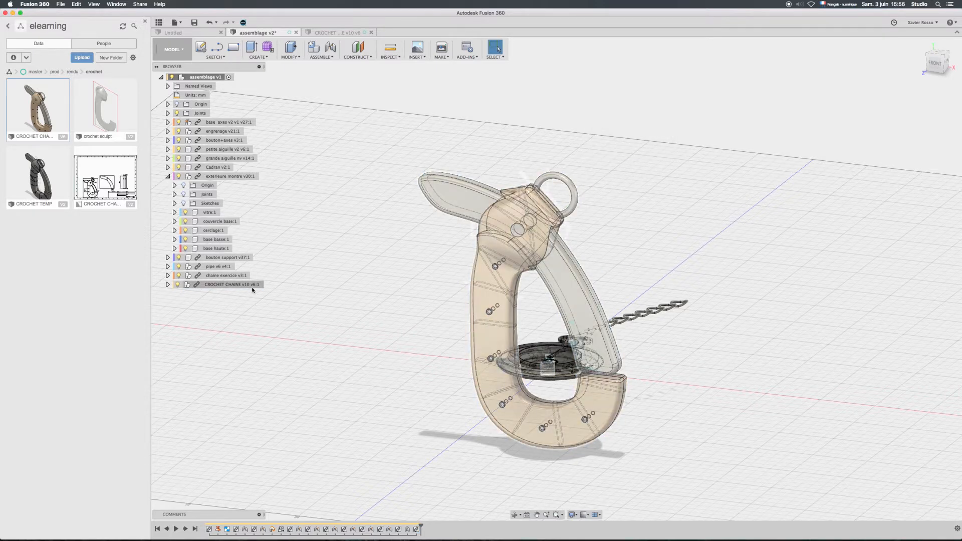
- In the open CROCHET CHAINE v10 design, start a uniform Scale with all ten bodies selected, from axe through crochet arr
click(331, 33)
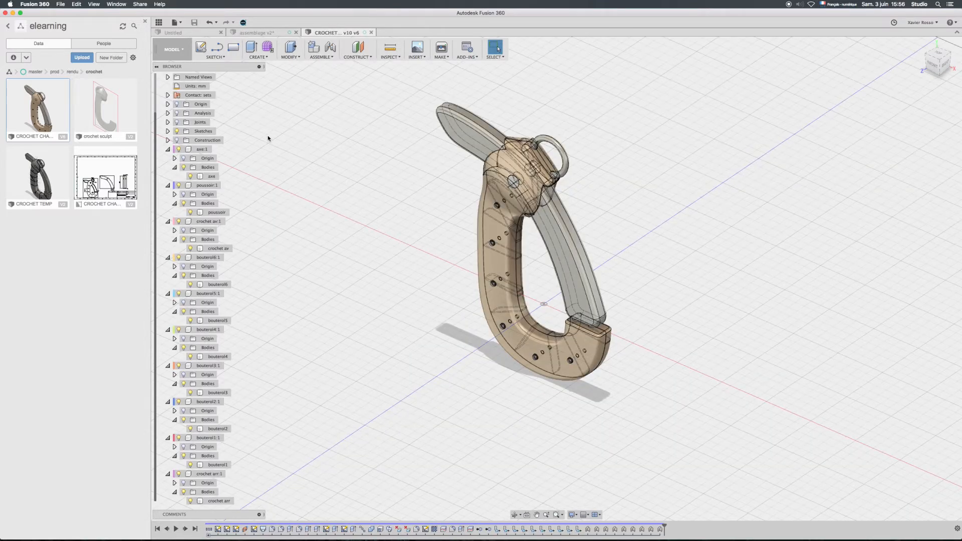
click(291, 52)
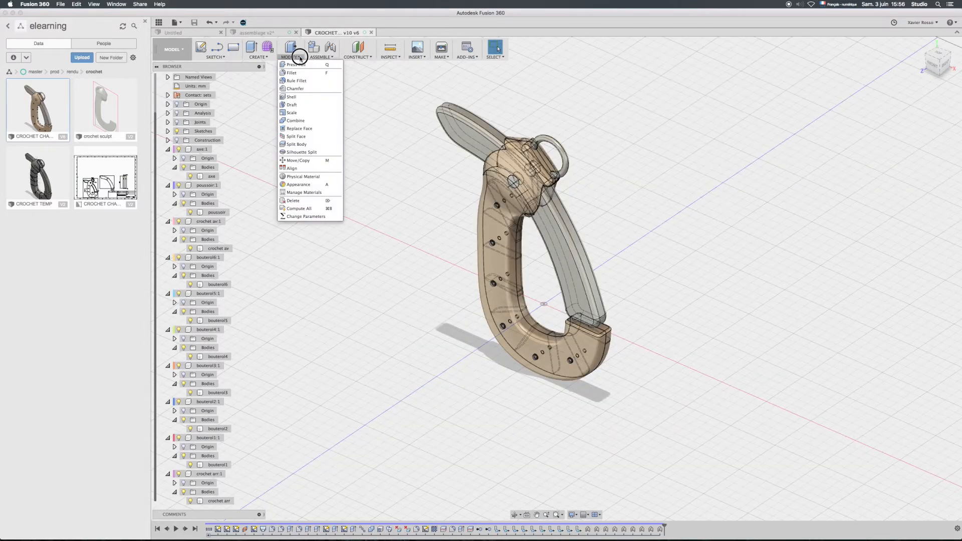
click(290, 113)
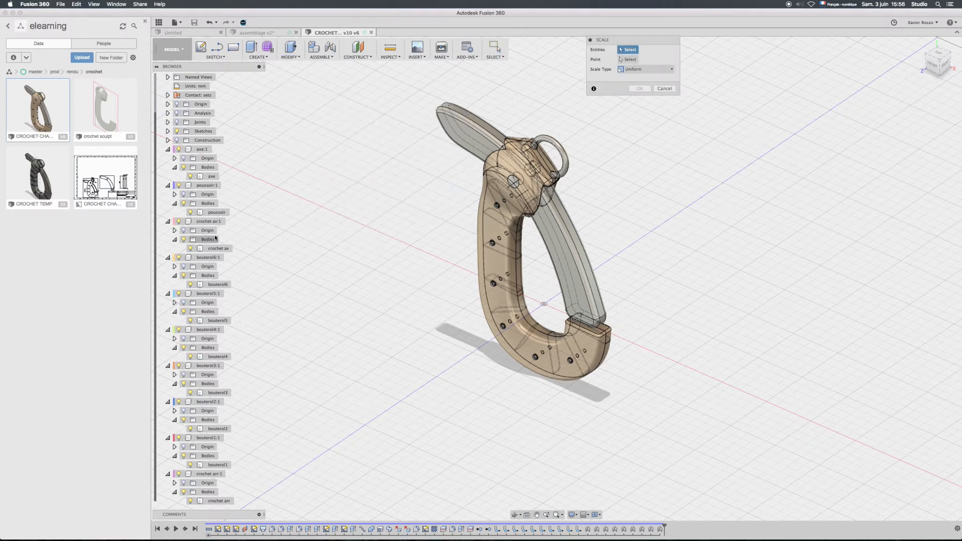
click(214, 178)
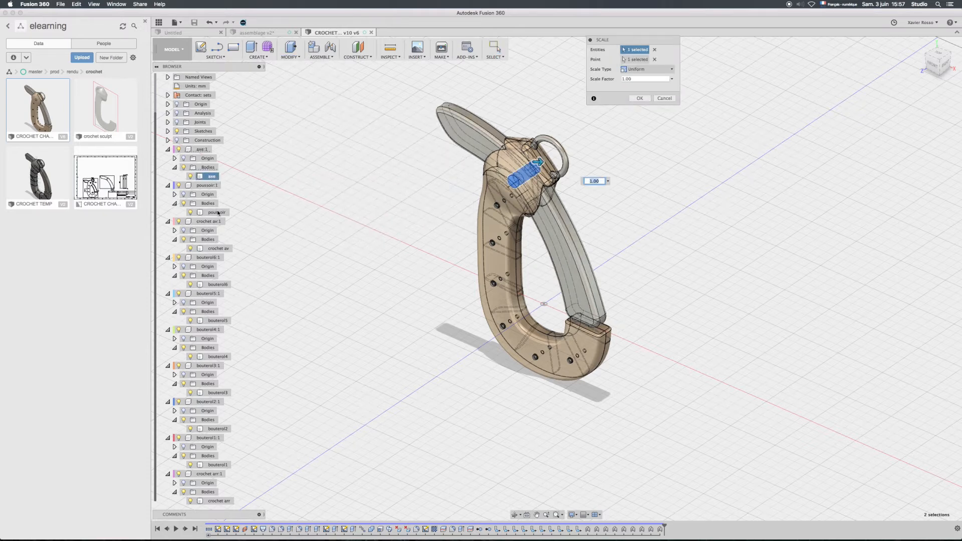
click(217, 213)
click(220, 248)
click(219, 284)
click(218, 321)
click(218, 357)
click(218, 393)
click(218, 429)
click(218, 465)
click(219, 502)
scroll(224, 455, up, 1)
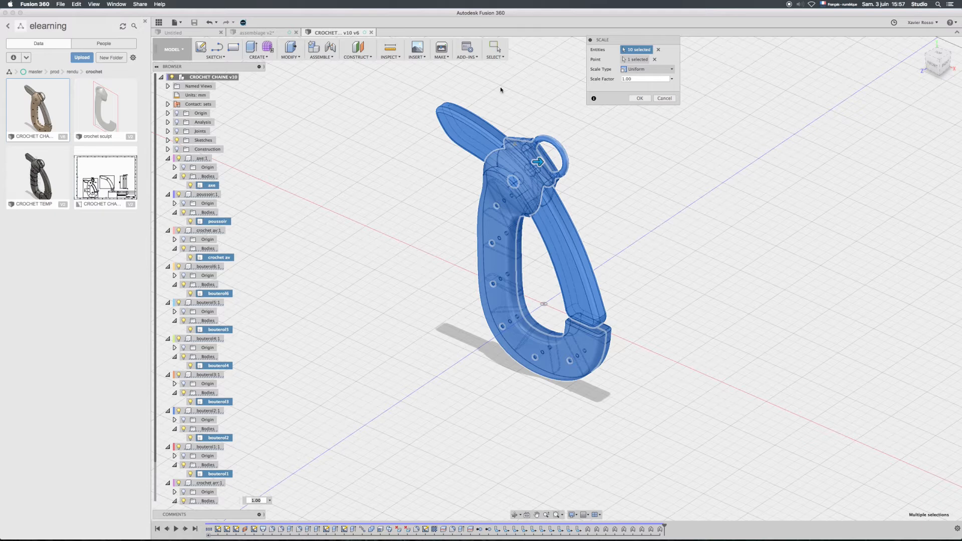
- Replace the scale point with the design's origin and scale the ten hook bodies uniformly by 0.12
click(656, 60)
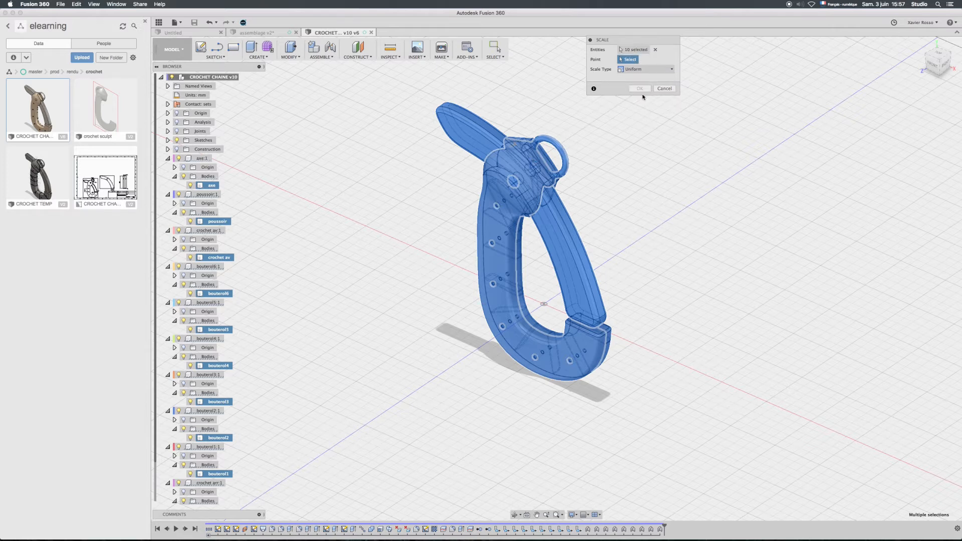
click(178, 115)
click(545, 306)
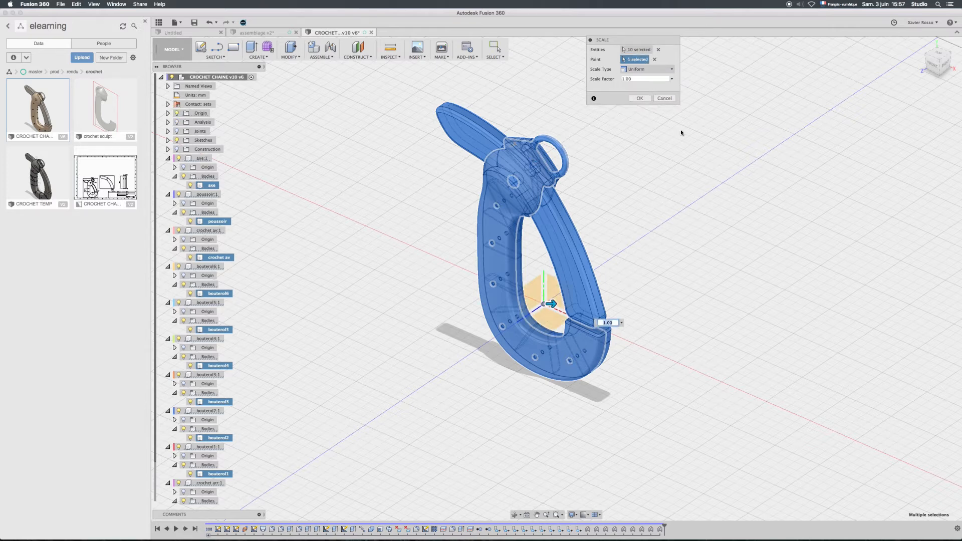
drag(644, 78, 605, 82)
key(Return)
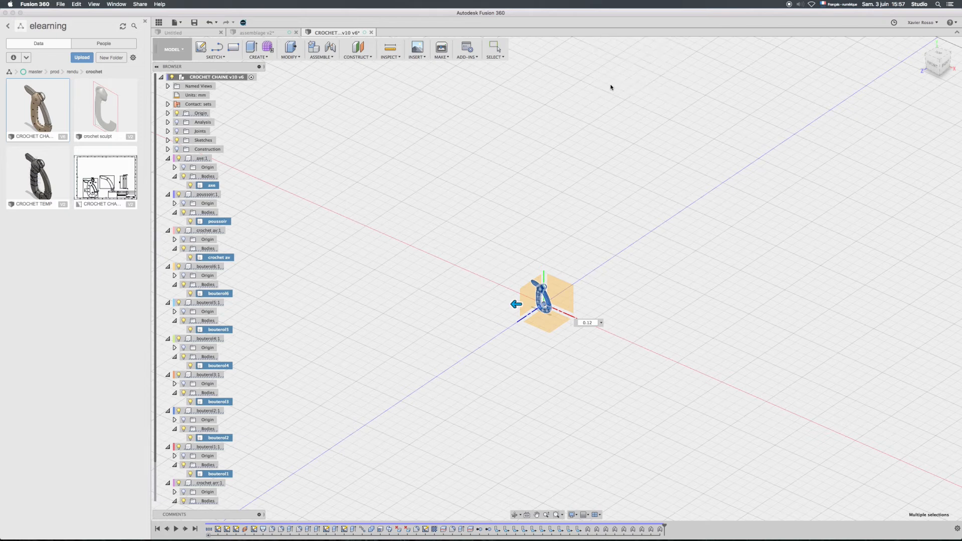
- Save the scaled hook as a new version and update its out-of-date reference in the assemblage v2 design
click(194, 22)
click(476, 277)
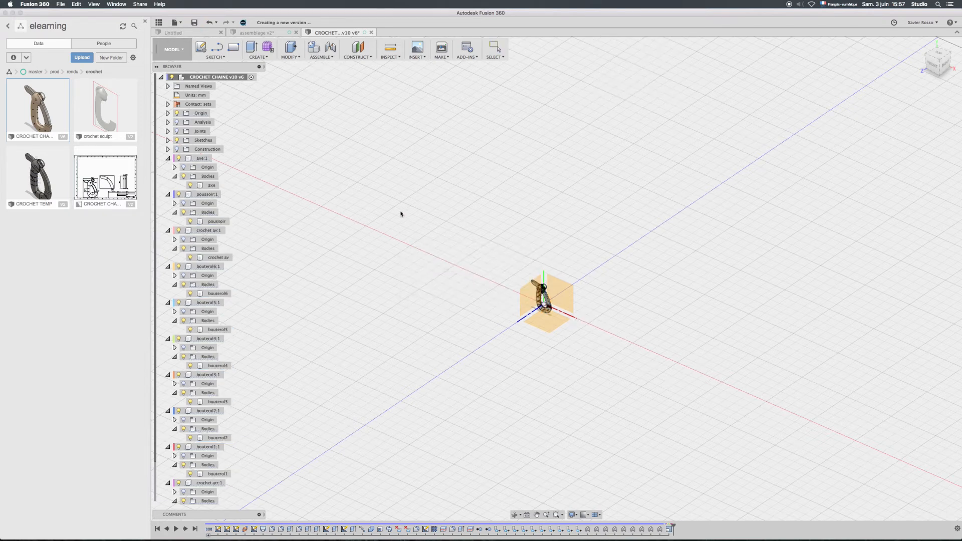
click(273, 34)
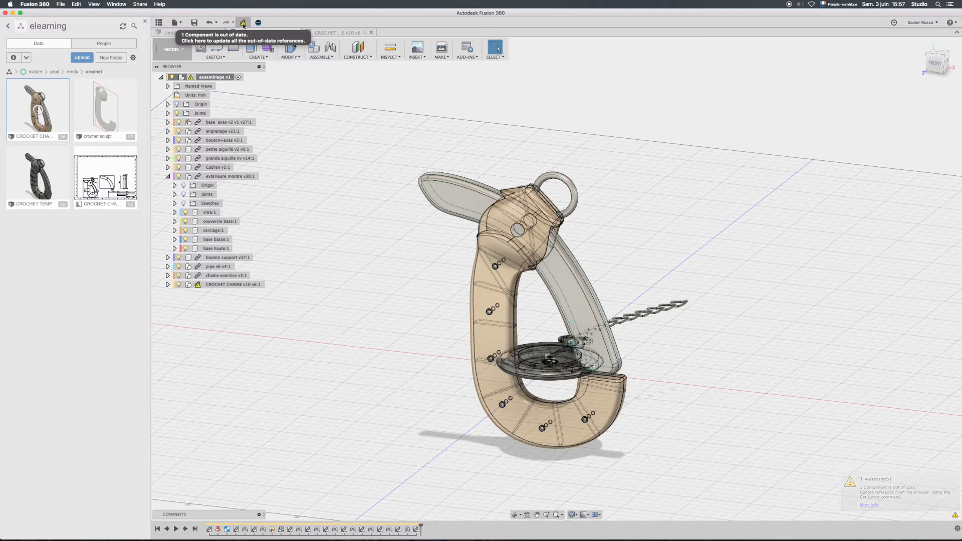
click(244, 23)
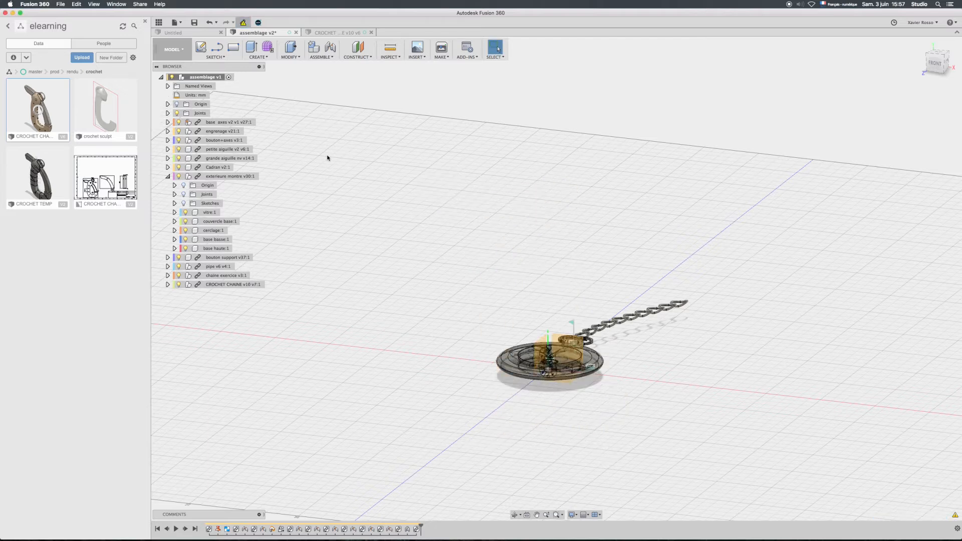
- Start a rigid joint with the straight edge at the base of the hook's small ring as the first component location
shift+middle_drag(577, 290, 534, 306)
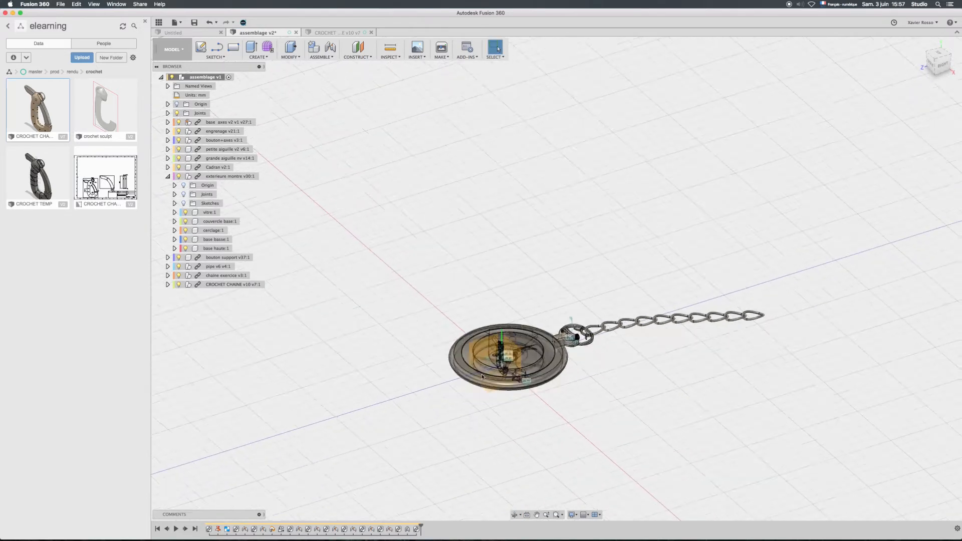
scroll(500, 357, up, 4)
scroll(500, 357, up, 8)
middle_drag(501, 357, 498, 321)
click(320, 50)
click(320, 73)
scroll(442, 299, up, 10)
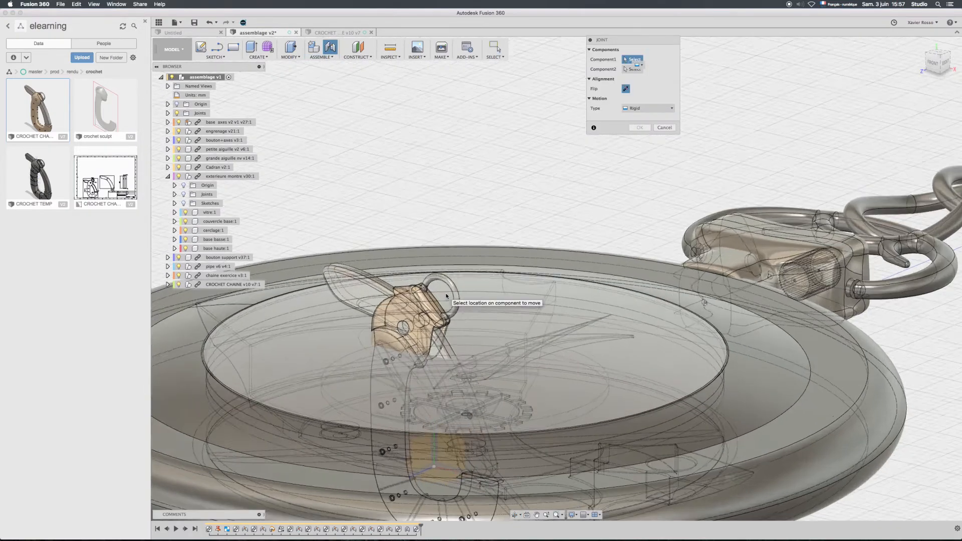
scroll(442, 299, up, 5)
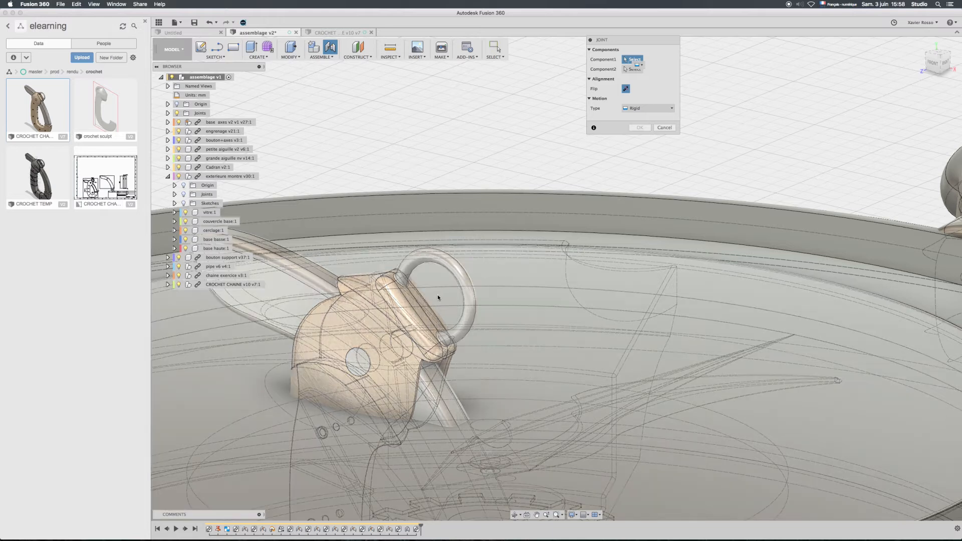
scroll(518, 279, down, 8)
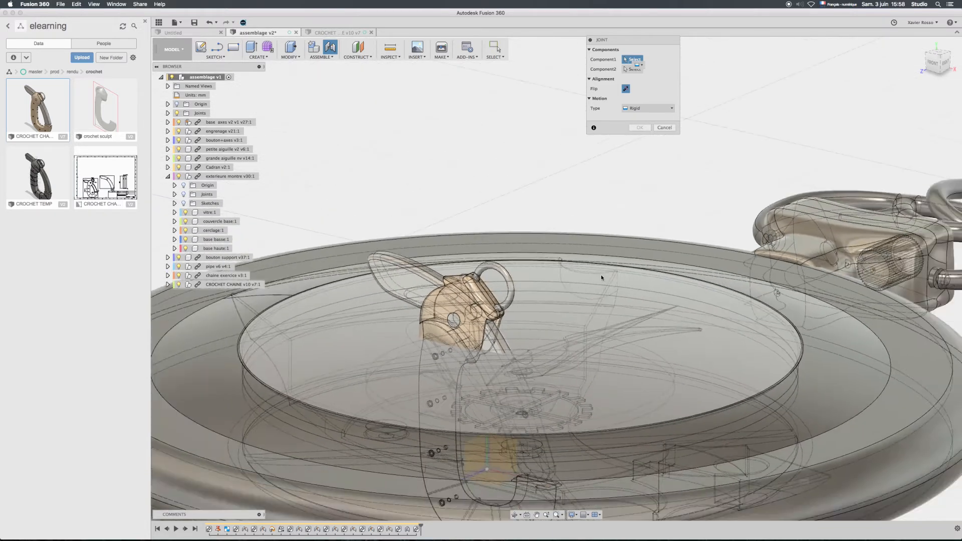
scroll(313, 338, down, 3)
middle_drag(892, 200, 550, 284)
shift+middle_drag(454, 335, 434, 315)
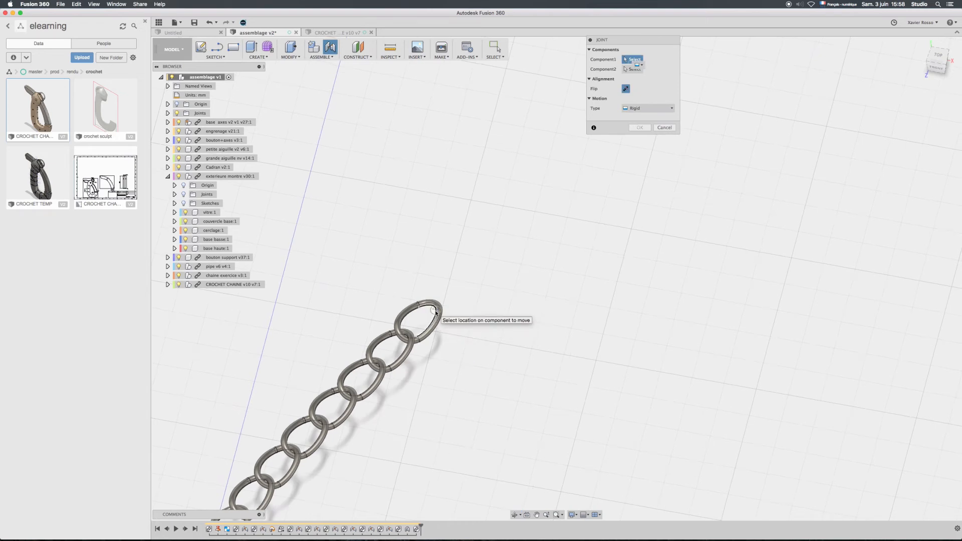
scroll(435, 313, down, 3)
middle_drag(293, 507, 435, 319)
scroll(449, 324, up, 5)
scroll(442, 302, up, 3)
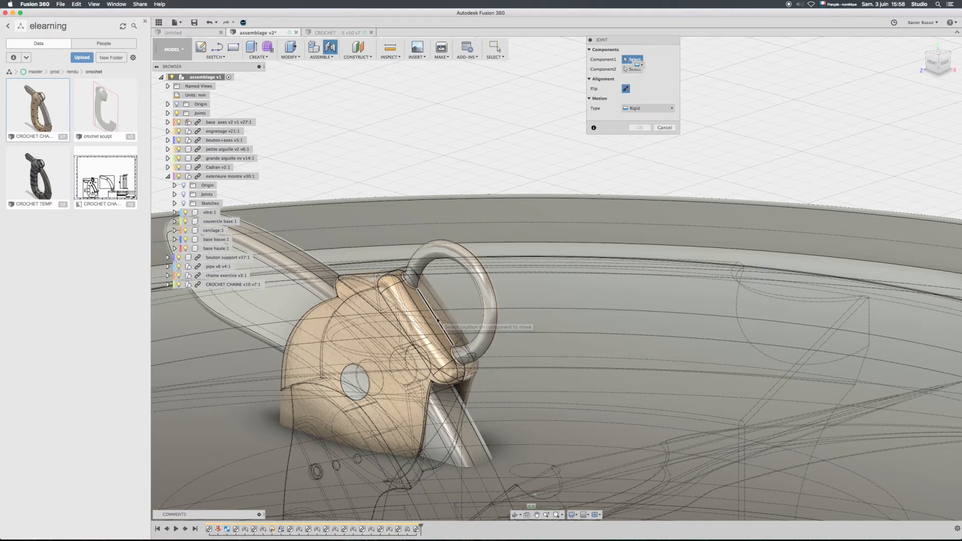
click(437, 320)
- Use the inner side of the chain's free end link as the joint's second component location
scroll(549, 294, down, 10)
middle_drag(677, 258, 246, 343)
middle_drag(822, 261, 543, 288)
shift+middle_drag(664, 287, 688, 313)
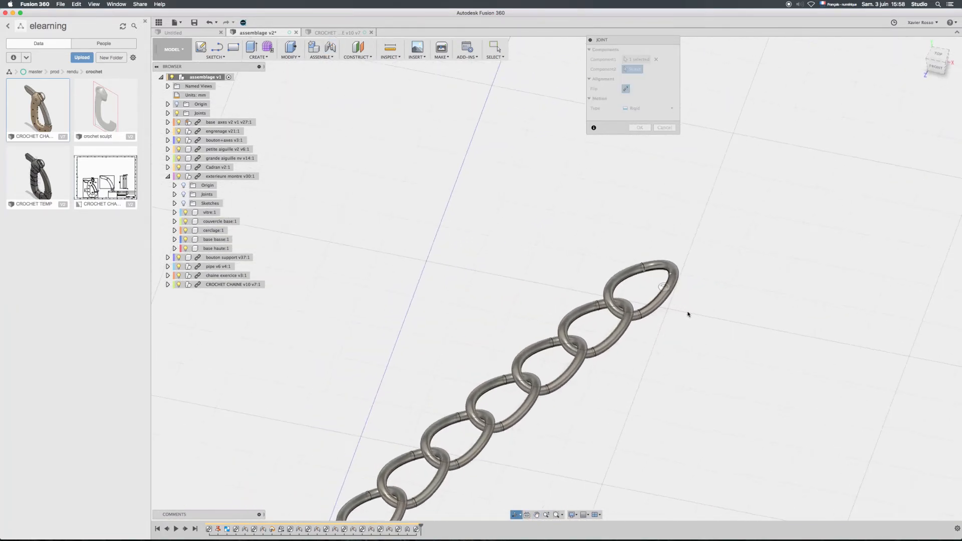
click(669, 276)
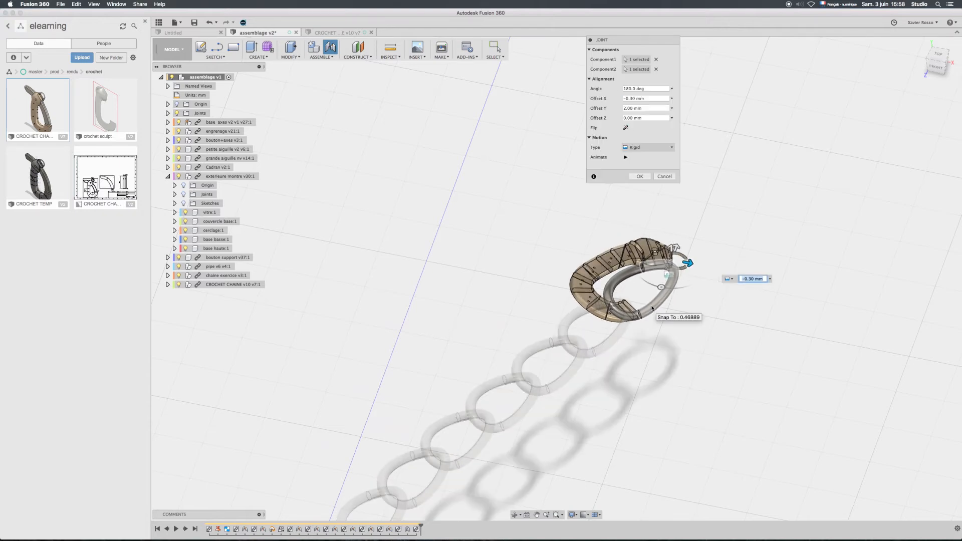
- Set the hook joint's angle to 70 degrees and finish the rigid joint
drag(662, 288, 627, 240)
shift+middle_drag(734, 297, 686, 288)
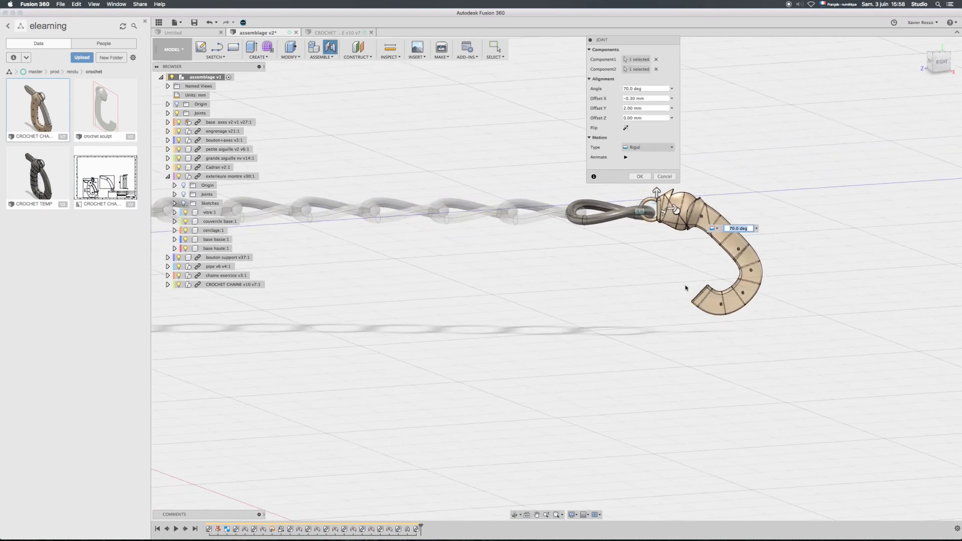
click(640, 176)
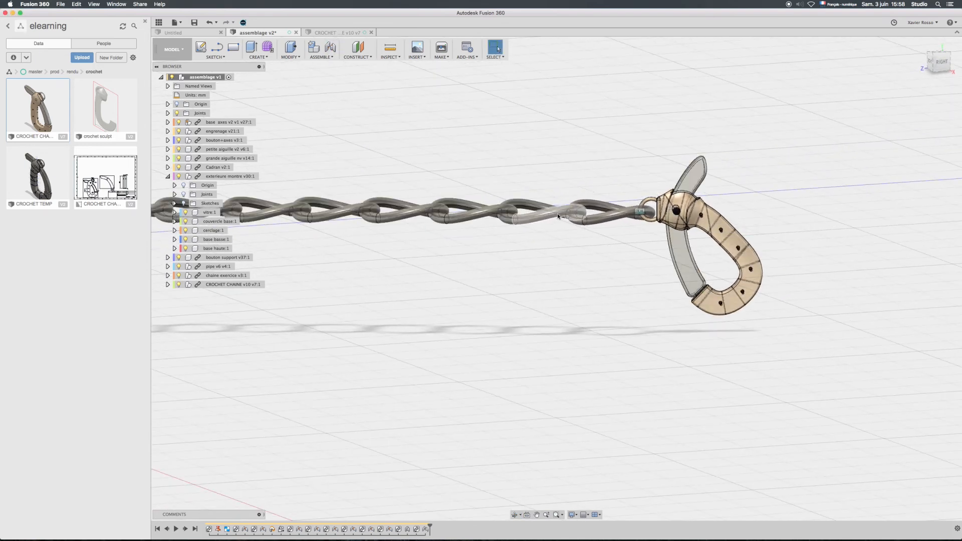
- Insert the couvercle montre design from the COUVERCLE folder into the assembly, offset 45 mm along Y above the watch
scroll(396, 239, down, 10)
middle_drag(396, 239, 513, 317)
scroll(512, 317, up, 3)
scroll(513, 317, up, 6)
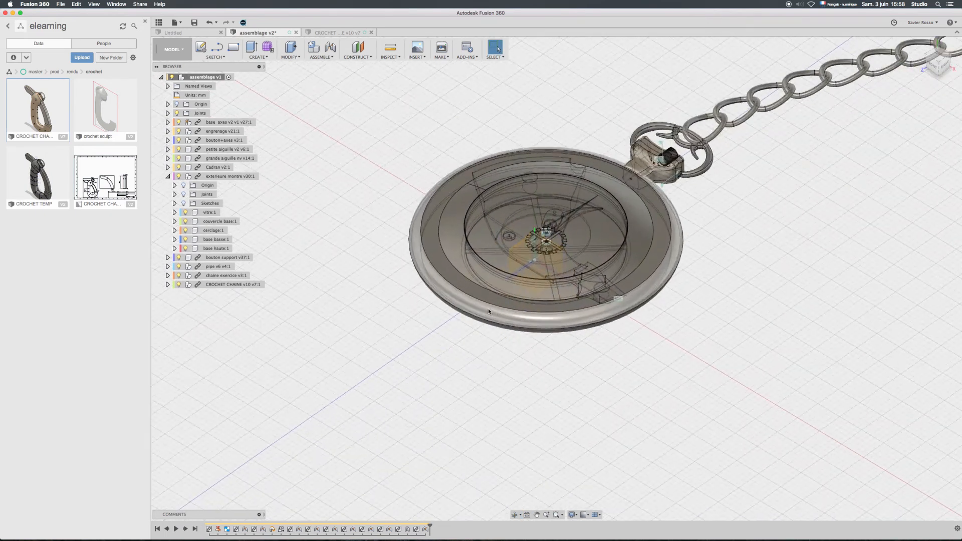
scroll(457, 279, up, 2)
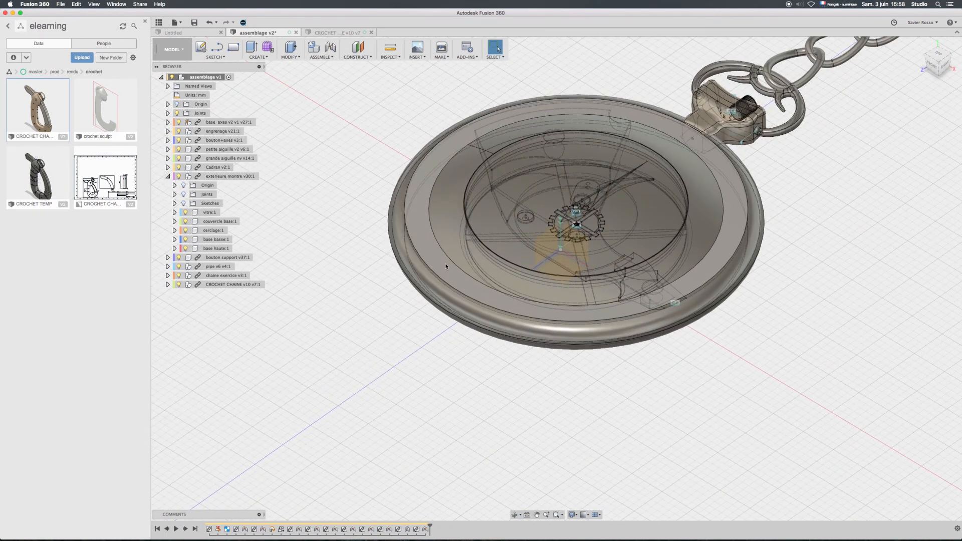
click(73, 72)
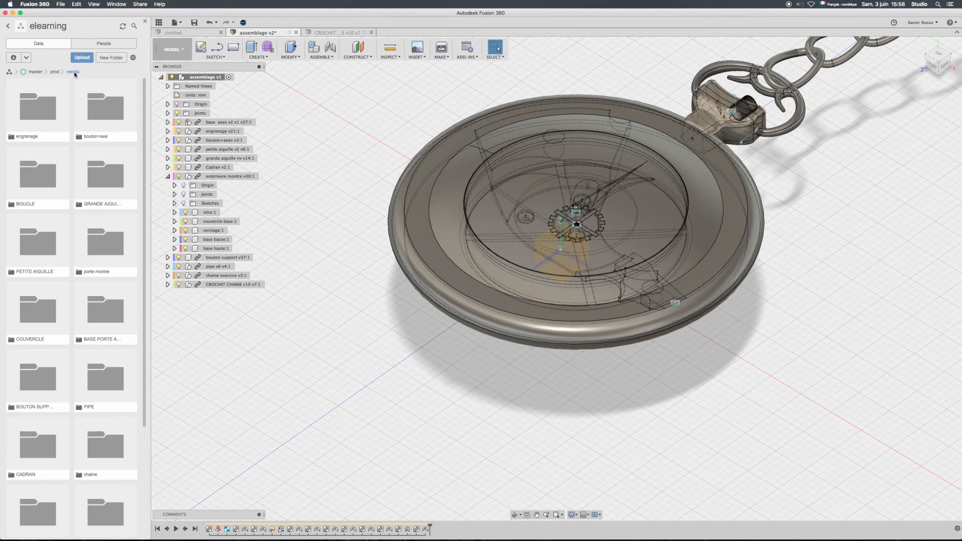
scroll(47, 183, down, 5)
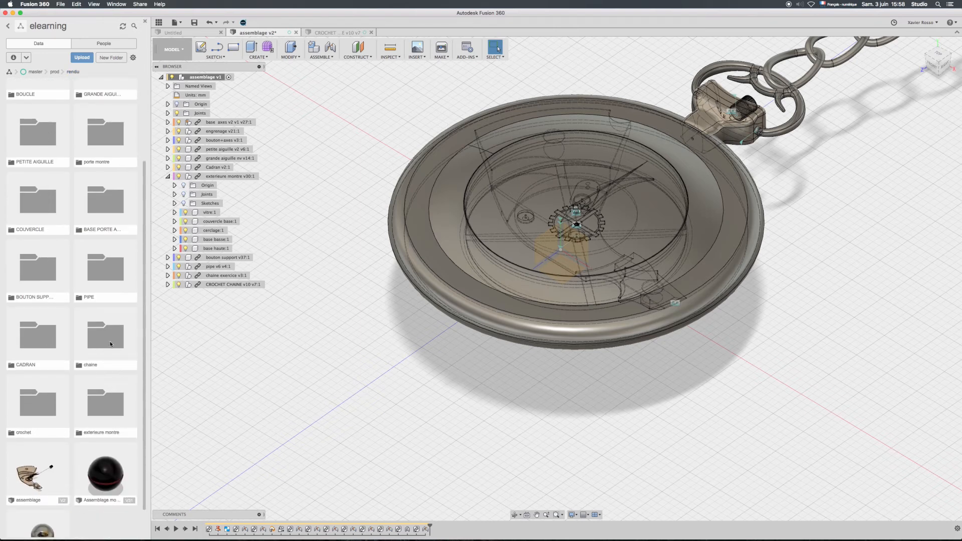
scroll(86, 359, up, 5)
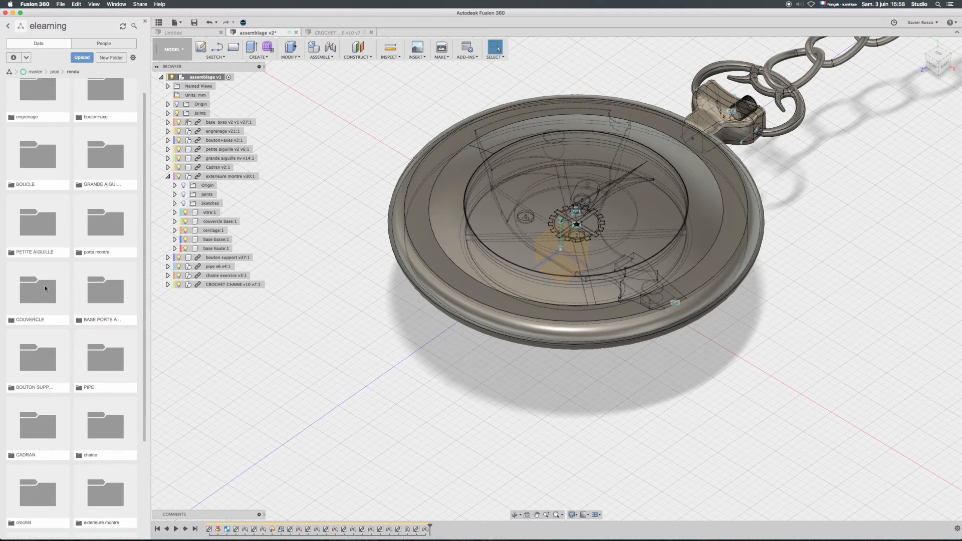
double_click(45, 285)
right_click(45, 120)
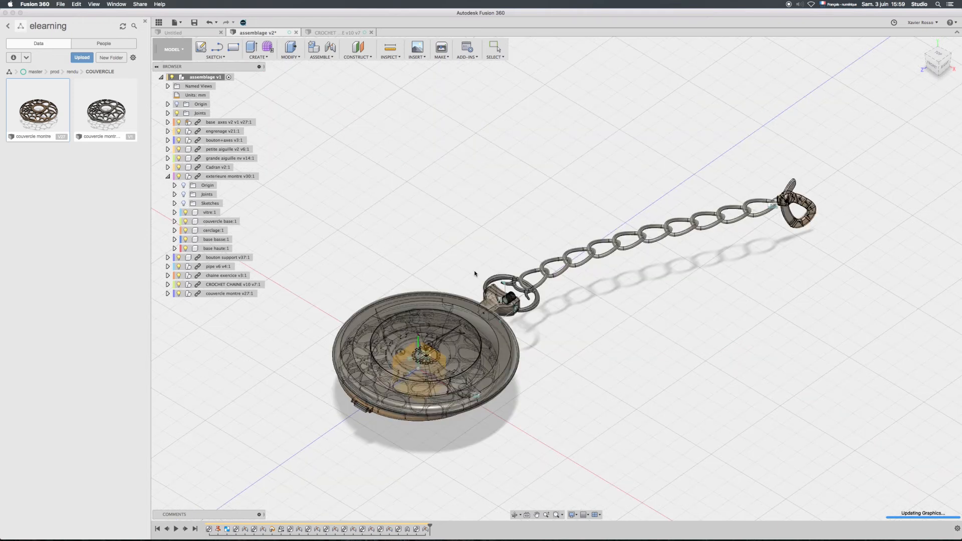
drag(419, 351, 426, 201)
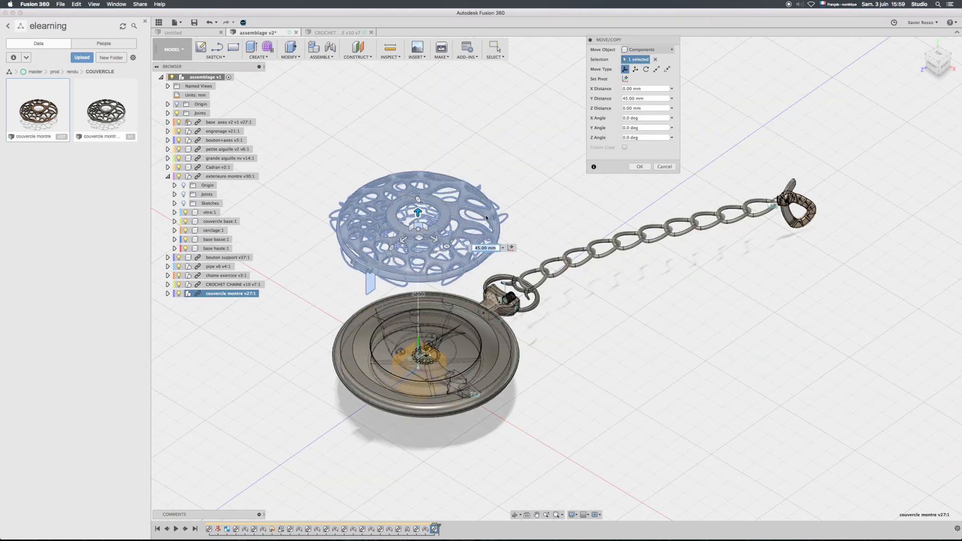
click(640, 167)
- Start a rigid joint with the hinge recess between the cover's two knuckles as the first component location
middle_drag(503, 255, 572, 226)
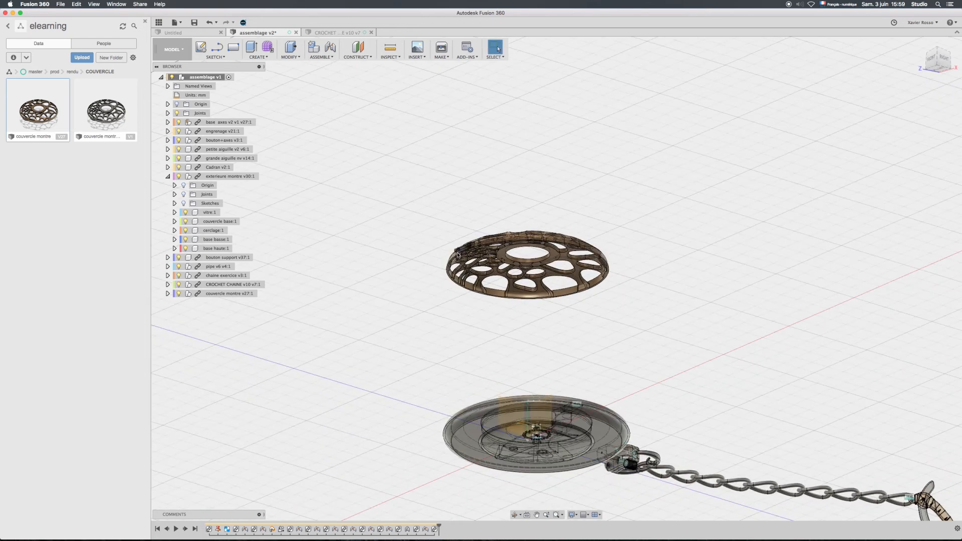
scroll(457, 254, up, 10)
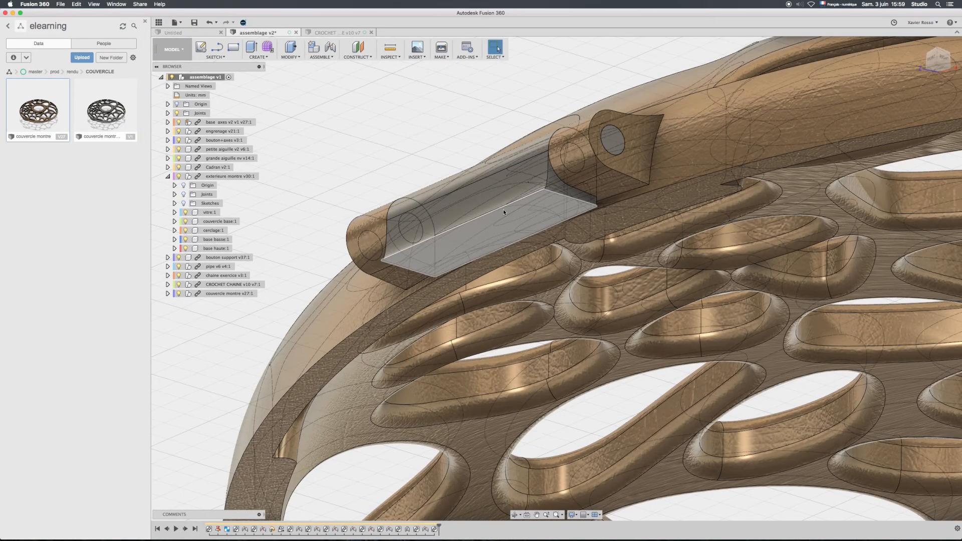
click(321, 56)
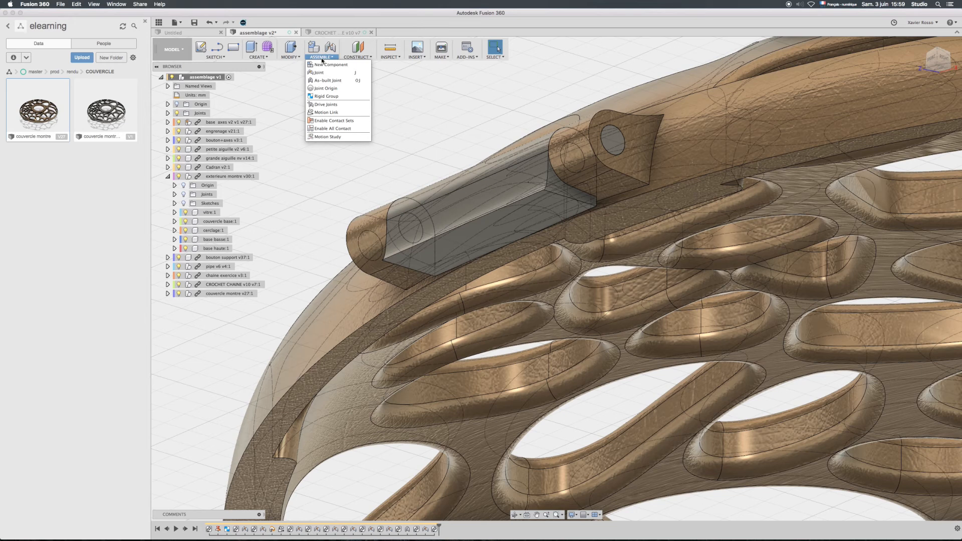
click(327, 72)
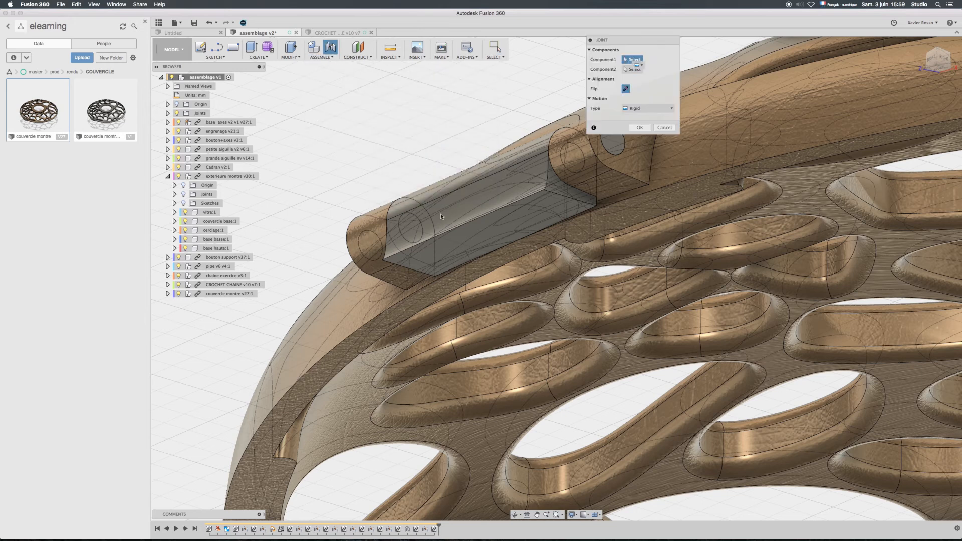
click(489, 237)
- Join the cover rigidly to the circular edge of the watch case's rim, flipped and with a Y offset of -20 mm
scroll(547, 426, down, 8)
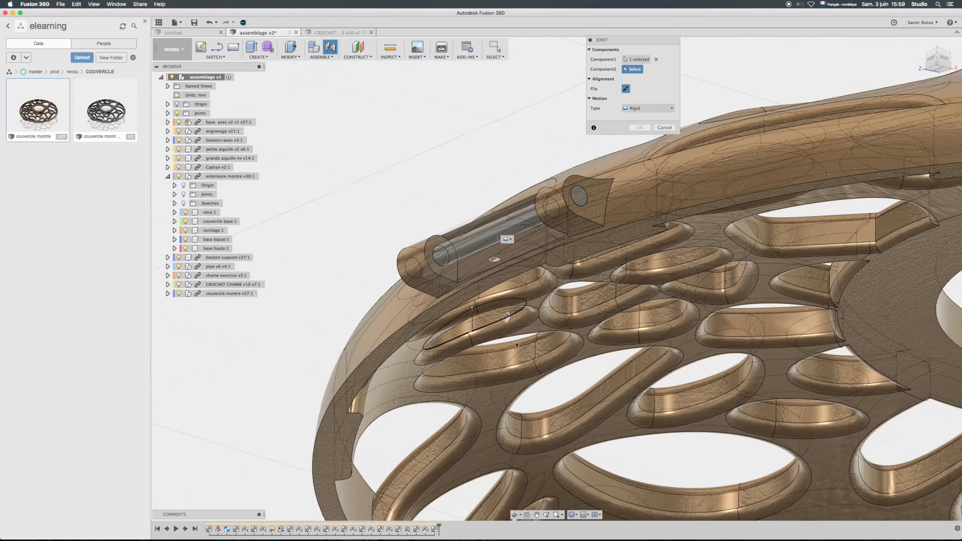
scroll(498, 209, down, 10)
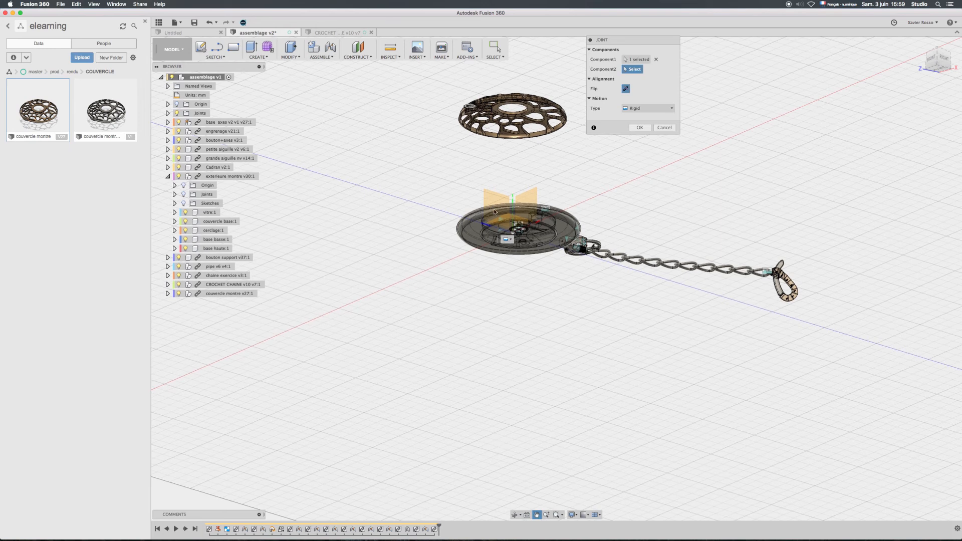
shift+middle_drag(500, 284, 461, 290)
scroll(476, 316, up, 8)
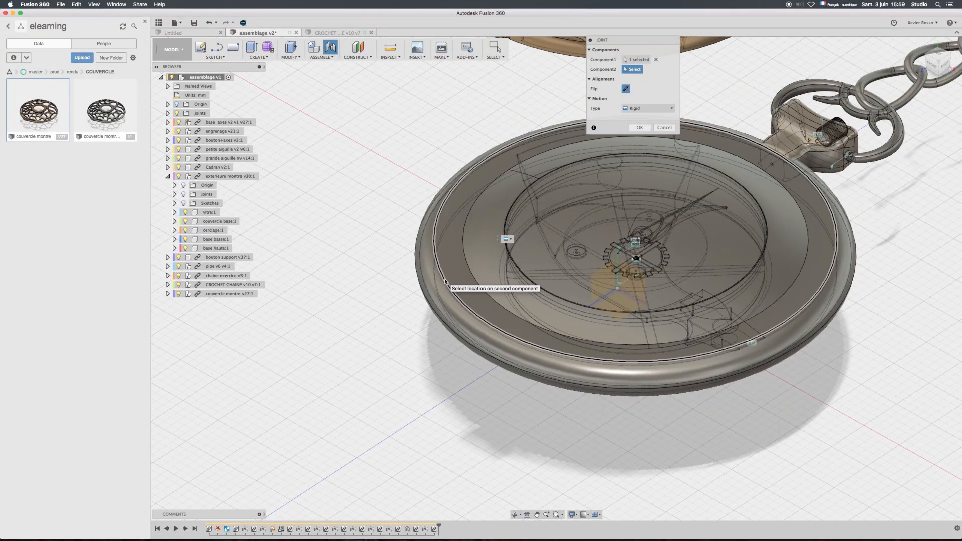
click(444, 278)
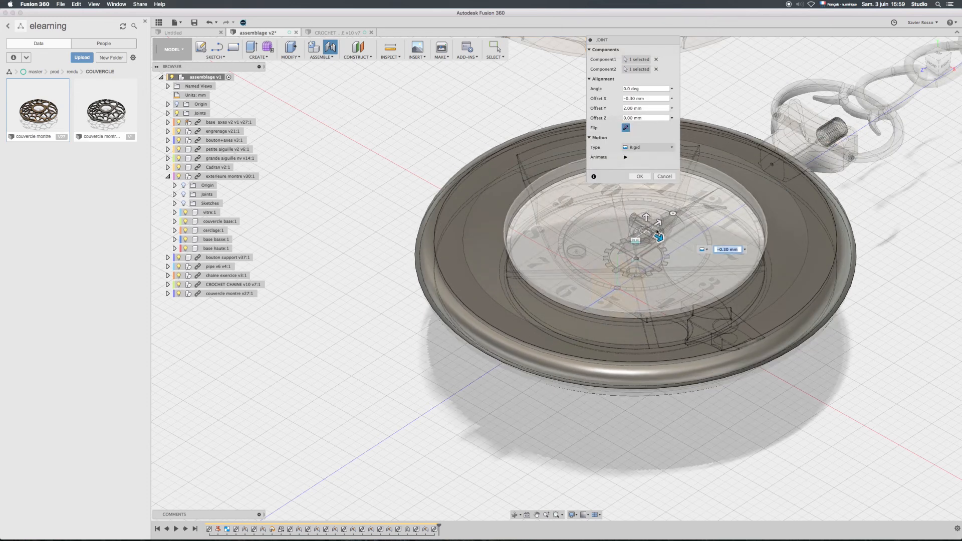
drag(658, 236, 511, 317)
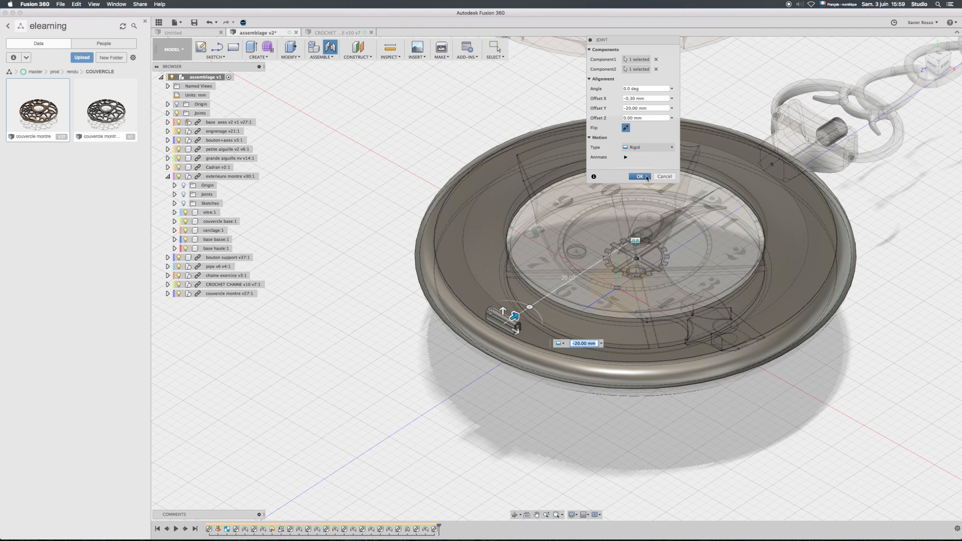
click(646, 178)
shift+middle_drag(610, 194, 493, 217)
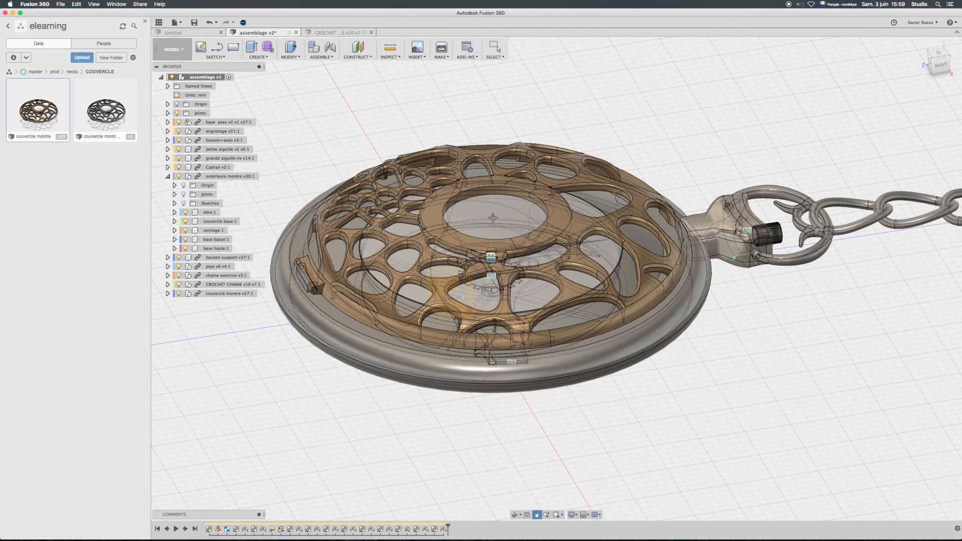
scroll(493, 218, down, 5)
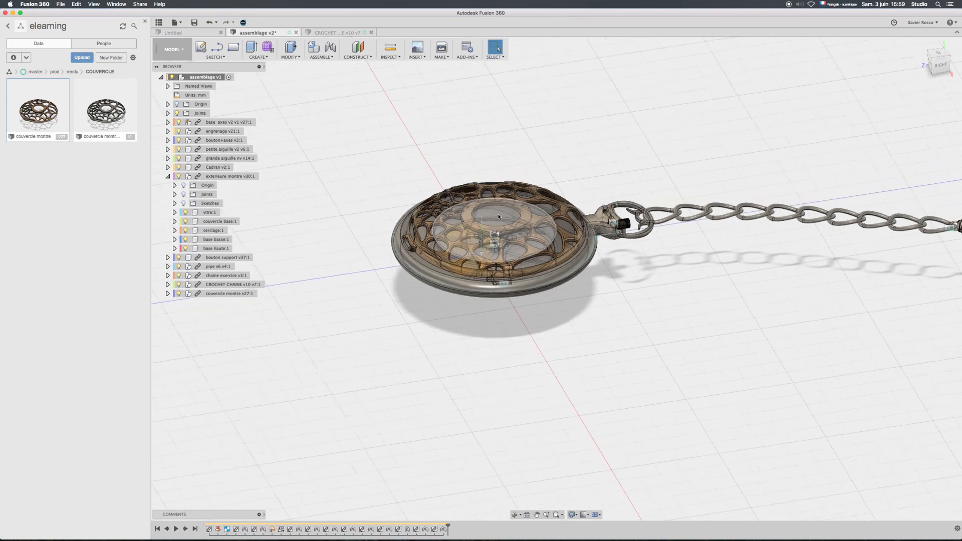